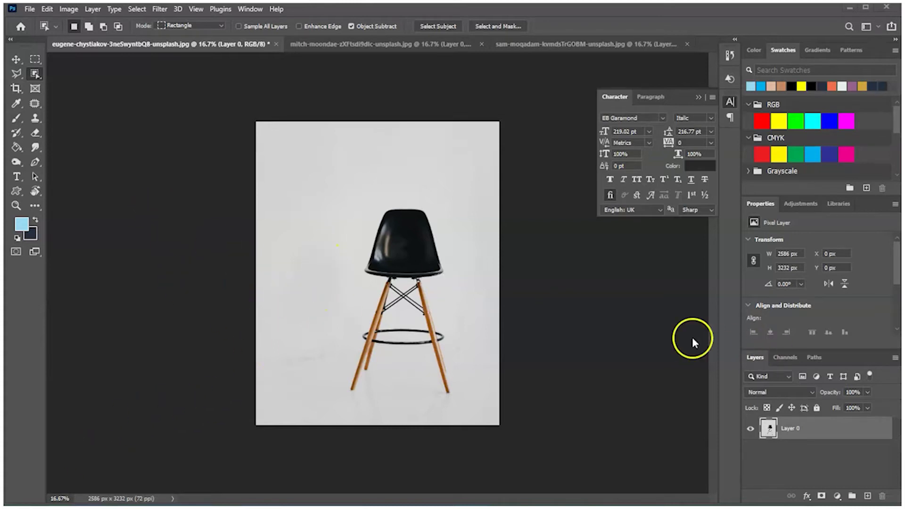
- Switch from the Object Selection tool group to the Magic Wand Tool
{"action": "left_click", "coordinate": [38, 79]}
{"action": "right_click", "coordinate": [42, 77]}
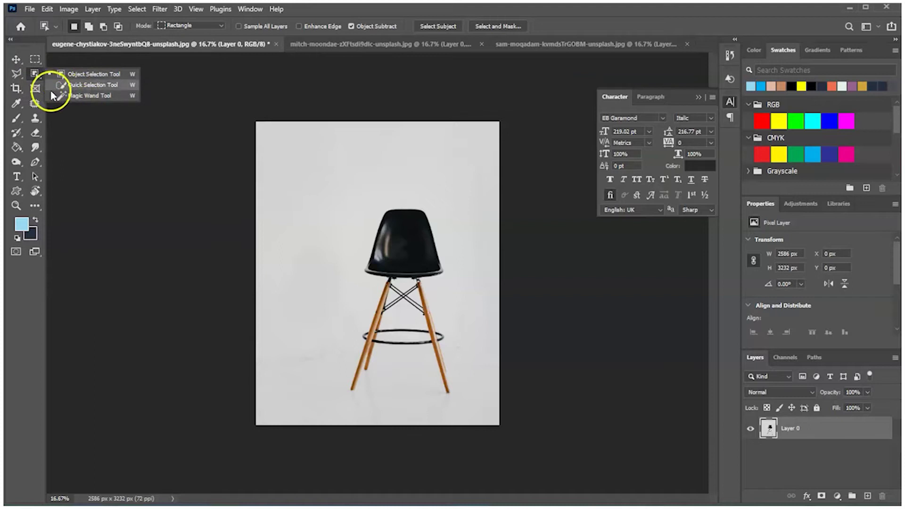
{"action": "left_click", "coordinate": [83, 96]}
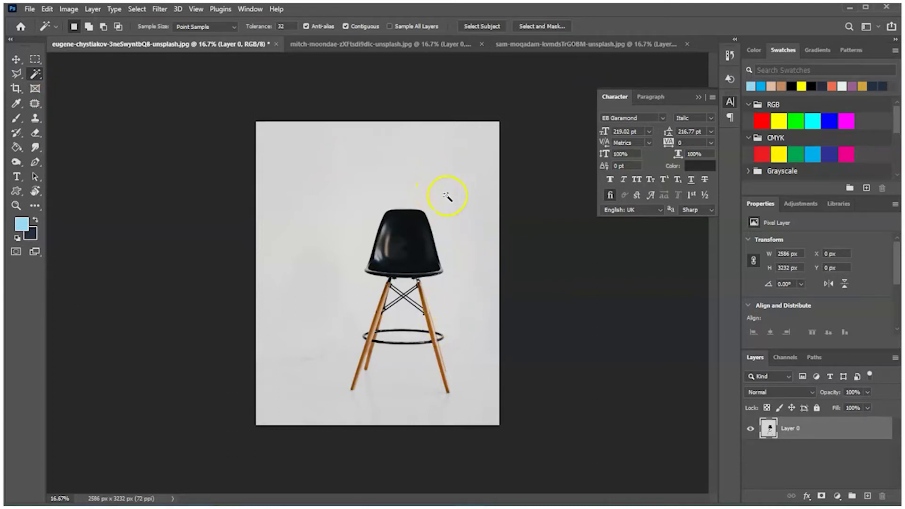
- Remove the light grey background around the black stool with the Magic Wand, then zoom in
{"action": "left_click", "coordinate": [454, 177]}
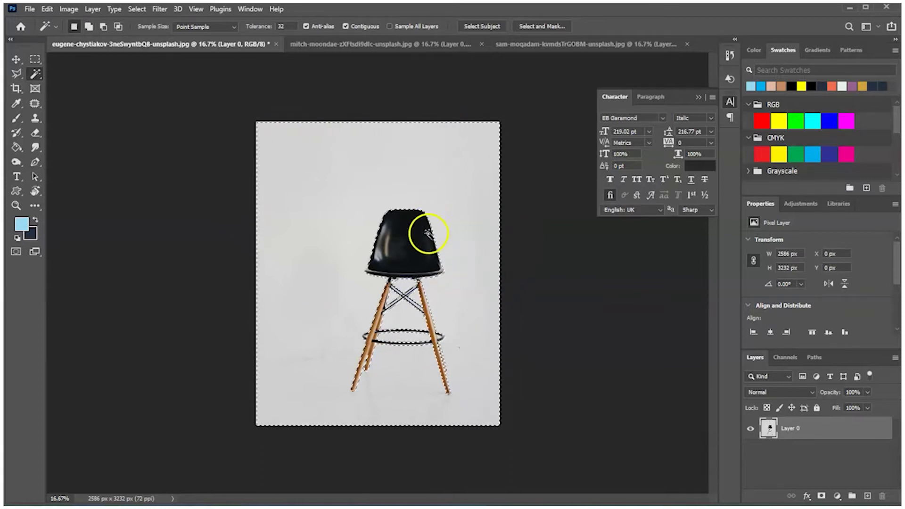
{"action": "key", "text": "ctrl+d"}
{"action": "key", "text": "ctrl+plus"}
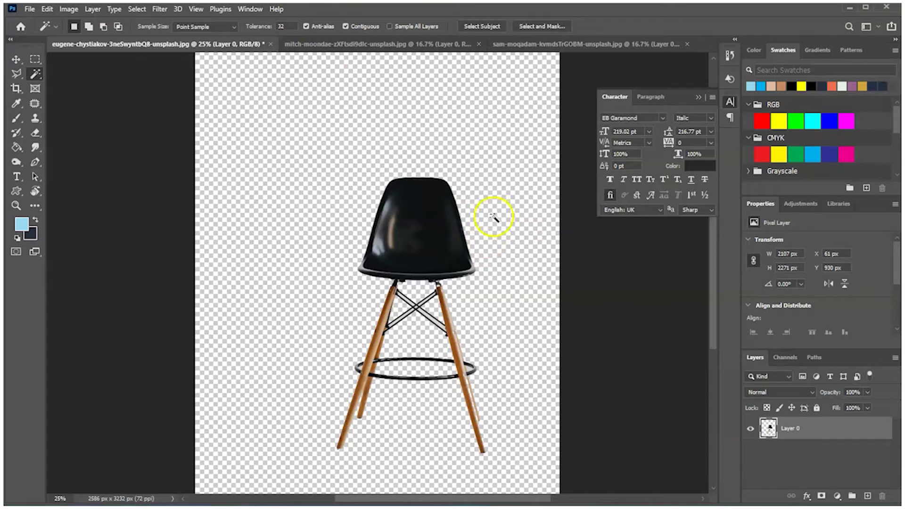
- Zoom in on the legs and select the grey gaps between the stool's cross-braces
{"action": "scroll", "coordinate": [454, 374], "scroll_direction": "down", "scroll_amount": 2}
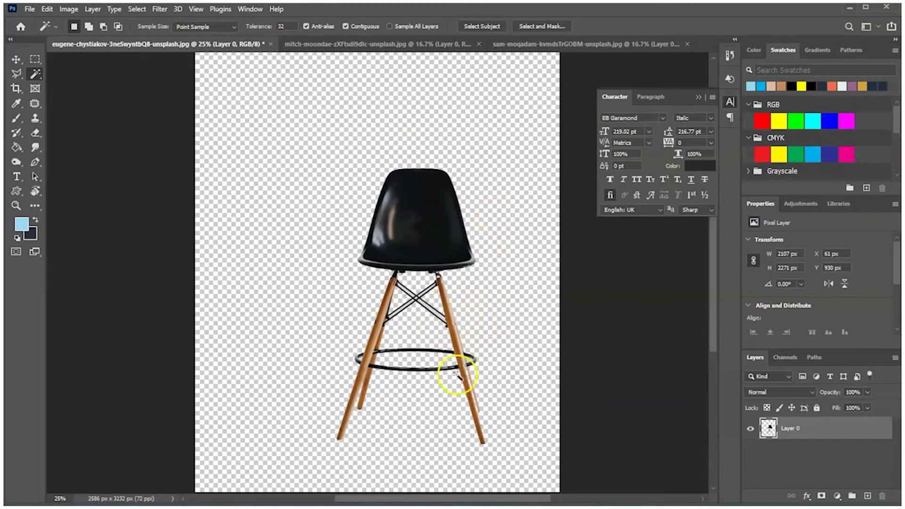
{"action": "key", "text": "ctrl+plus"}
{"action": "key", "text": "ctrl+plus"}
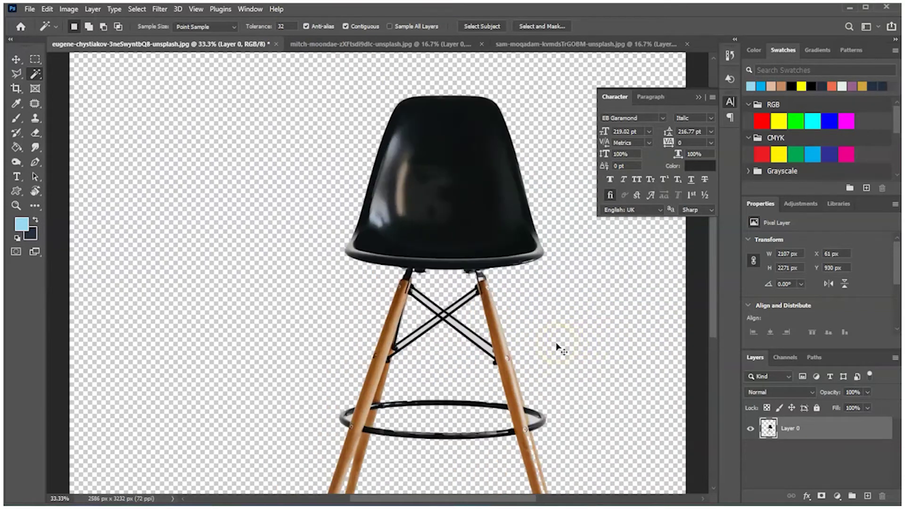
{"action": "scroll", "coordinate": [542, 340], "scroll_direction": "down", "scroll_amount": 5}
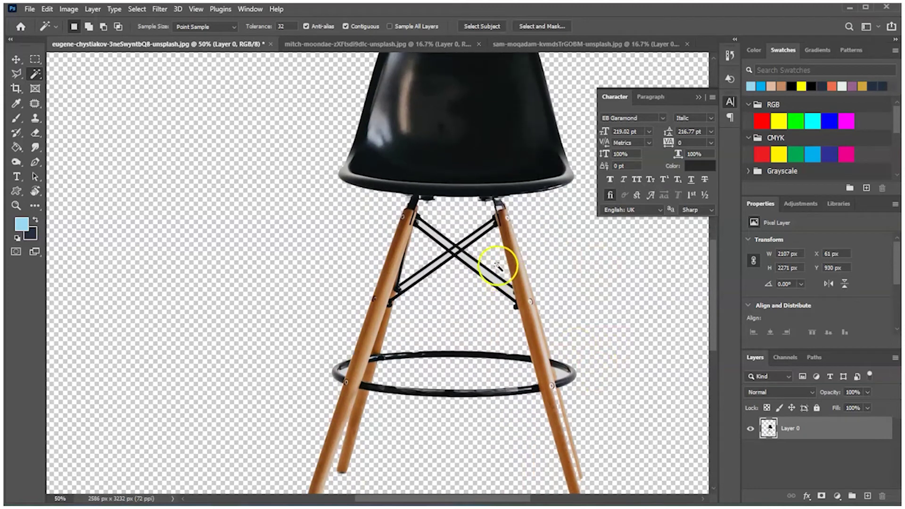
{"action": "left_click", "coordinate": [475, 265]}
{"action": "left_click", "coordinate": [443, 243]}
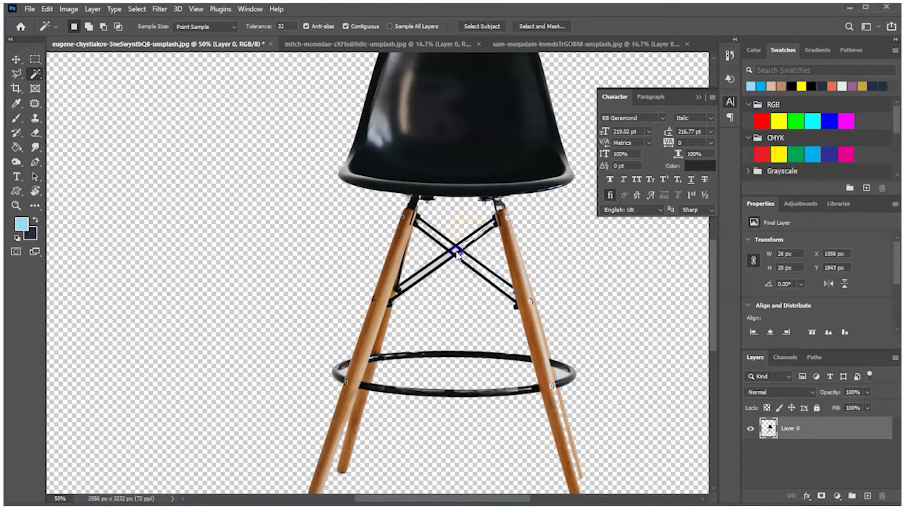
{"action": "left_click", "coordinate": [437, 267]}
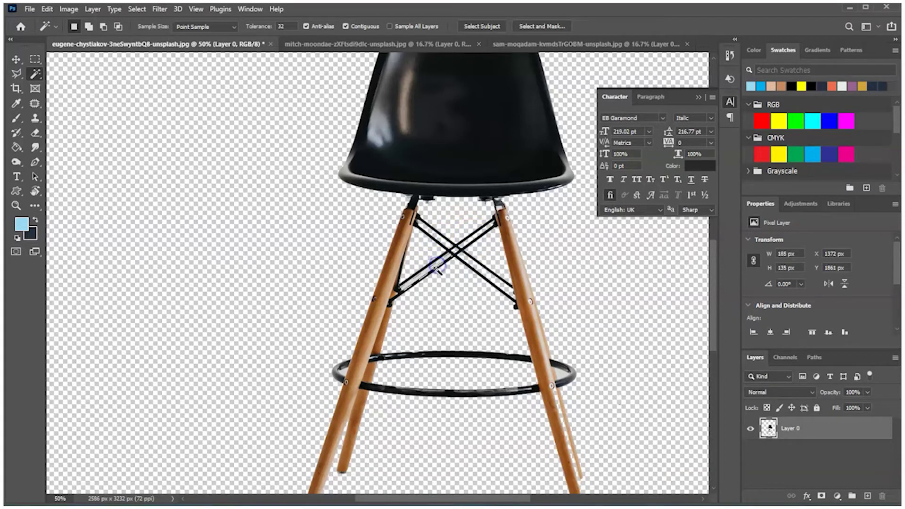
- Select the leftover grey around the footrest and legs, then deselect and review the stool
{"action": "left_click", "coordinate": [448, 363]}
{"action": "left_click", "coordinate": [334, 379]}
{"action": "left_click", "coordinate": [345, 374]}
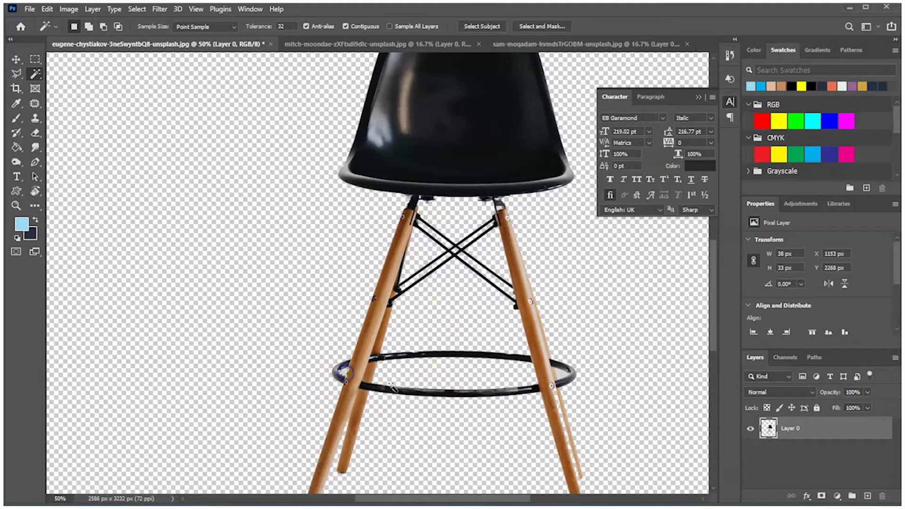
{"action": "left_click", "coordinate": [563, 375]}
{"action": "left_click", "coordinate": [317, 232]}
{"action": "scroll", "coordinate": [317, 231], "scroll_direction": "down", "scroll_amount": 1}
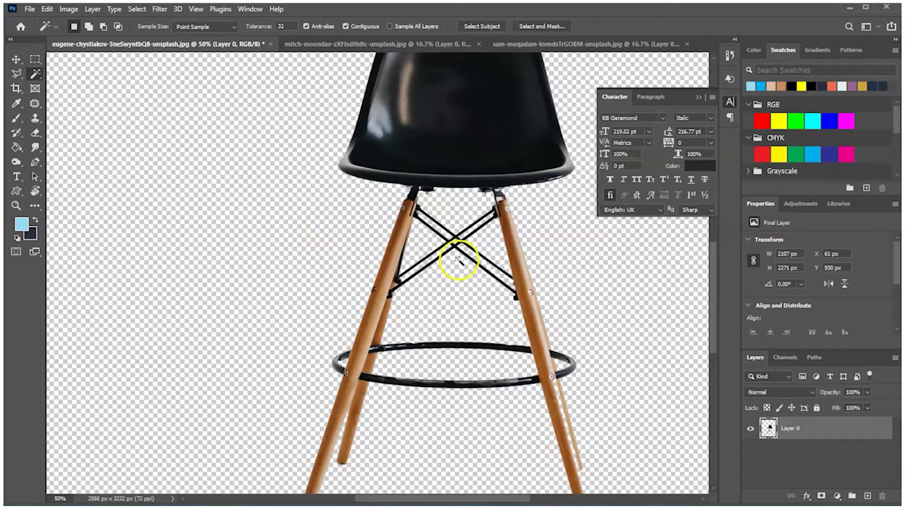
{"action": "scroll", "coordinate": [459, 261], "scroll_direction": "down", "scroll_amount": 2}
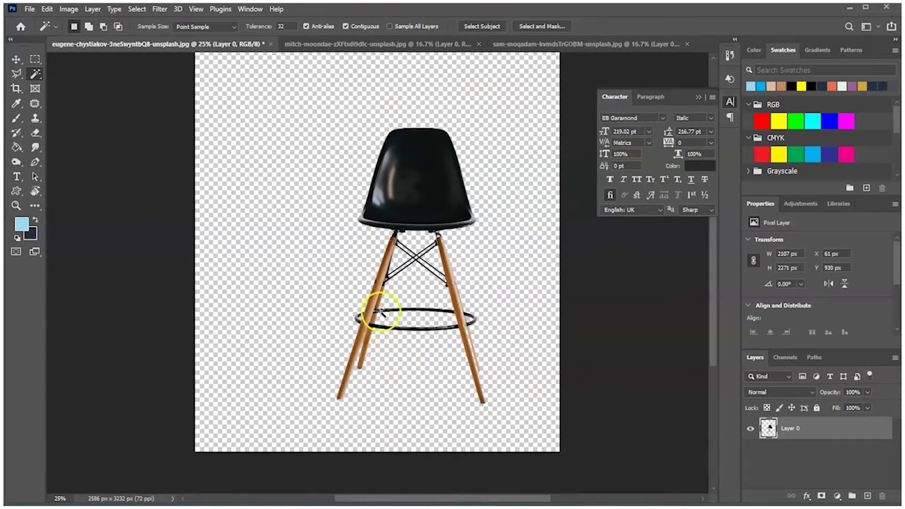
{"action": "scroll", "coordinate": [485, 358], "scroll_direction": "up", "scroll_amount": 1}
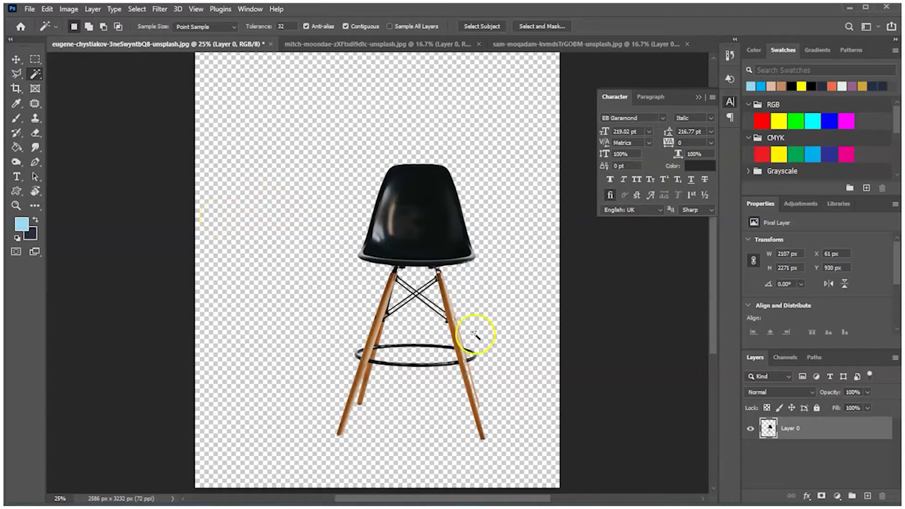
{"action": "scroll", "coordinate": [474, 333], "scroll_direction": "down", "scroll_amount": 1}
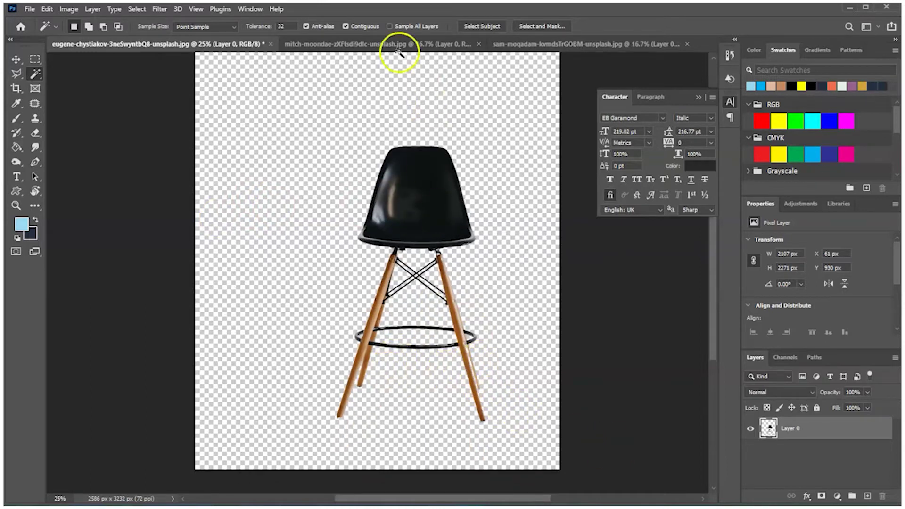
- On the armchair photo, delete the left wall, the shadow by the chair back and the right wall panel
{"action": "left_click", "coordinate": [358, 43]}
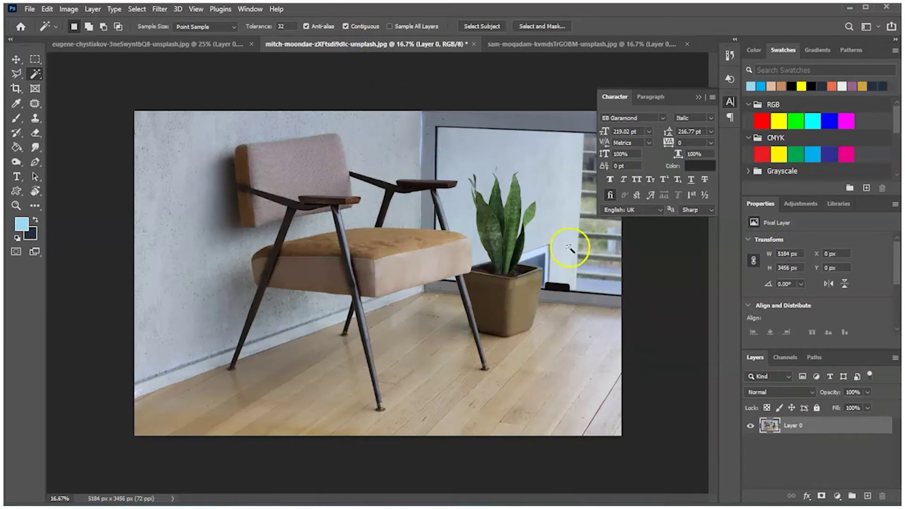
{"action": "left_click", "coordinate": [219, 228]}
{"action": "left_click", "coordinate": [185, 303]}
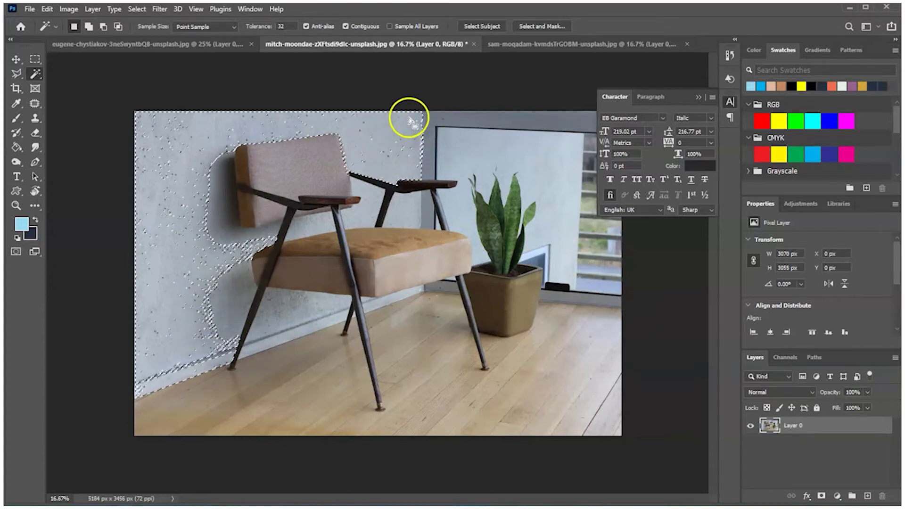
{"action": "left_click", "coordinate": [280, 174]}
{"action": "key", "text": "ctrl+d"}
{"action": "left_click", "coordinate": [258, 356]}
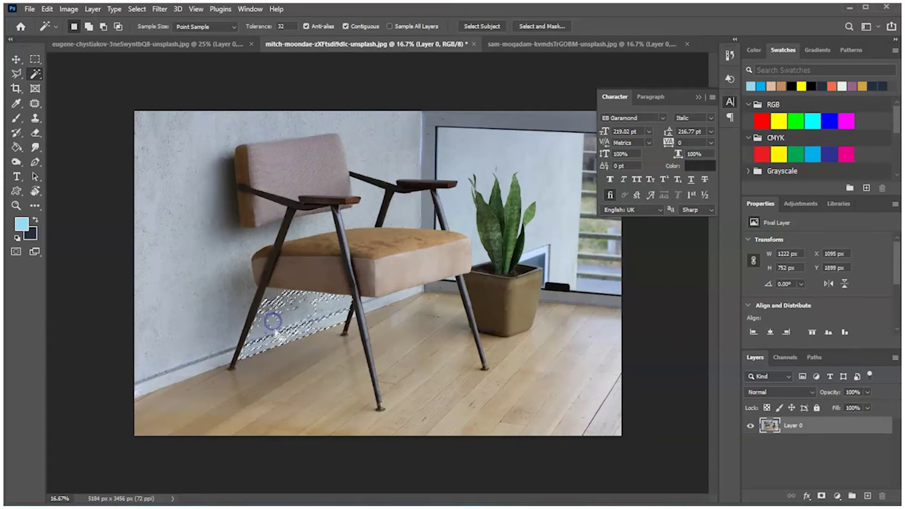
{"action": "left_click", "coordinate": [166, 244]}
{"action": "key", "text": "Delete"}
{"action": "left_click", "coordinate": [223, 178]}
{"action": "key", "text": "Delete"}
{"action": "left_click", "coordinate": [461, 152]}
{"action": "key", "text": "Delete"}
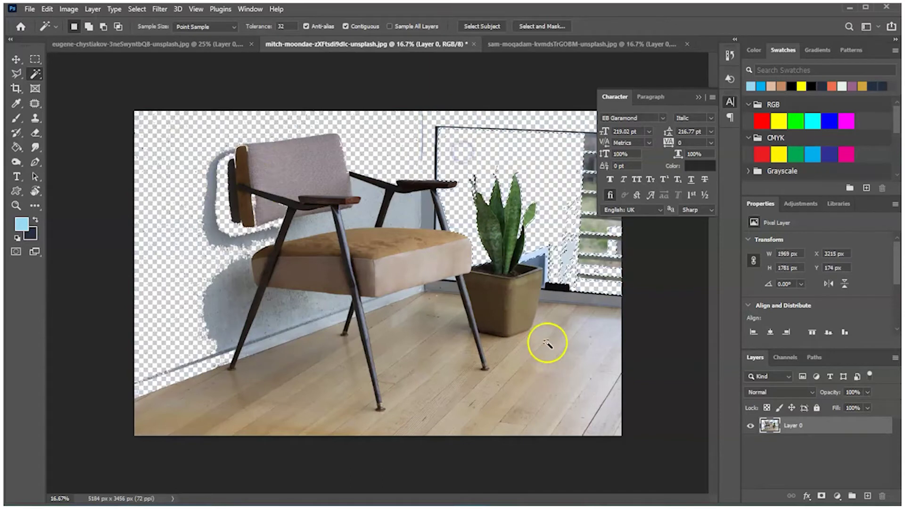
- Delete the floor on the right, middle, lower-left and along the bottom
{"action": "left_click", "coordinate": [550, 333]}
{"action": "key", "text": "Delete"}
{"action": "left_click", "coordinate": [411, 371]}
{"action": "key", "text": "Delete"}
{"action": "left_click", "coordinate": [269, 398]}
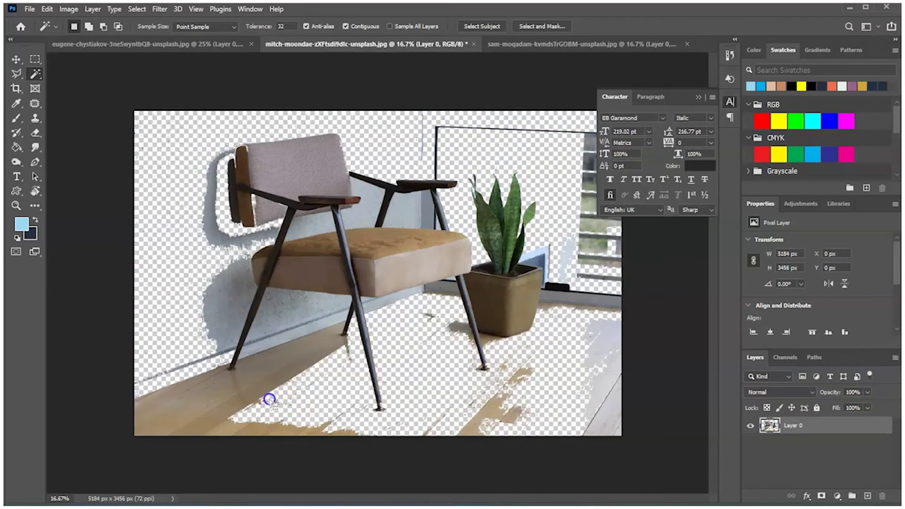
{"action": "key", "text": "Delete"}
{"action": "left_click", "coordinate": [144, 420]}
{"action": "key", "text": "Delete"}
{"action": "left_click", "coordinate": [182, 415]}
{"action": "key", "text": "Delete"}
{"action": "left_click", "coordinate": [253, 428]}
{"action": "key", "text": "Delete"}
- Delete the wall patches between and under the armrest and backrest
{"action": "left_click", "coordinate": [333, 324]}
{"action": "left_click", "coordinate": [314, 319]}
{"action": "left_click", "coordinate": [370, 290]}
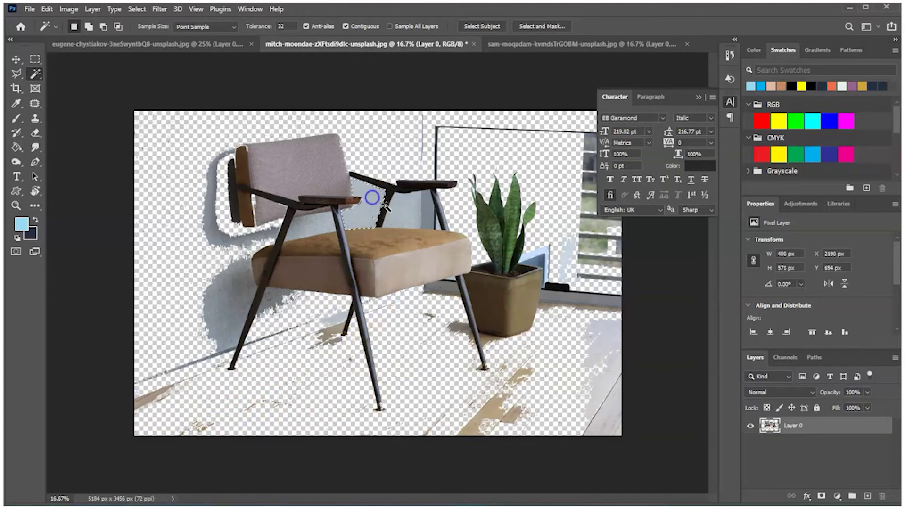
{"action": "key", "text": "Delete"}
{"action": "left_click", "coordinate": [313, 228]}
{"action": "key", "text": "Delete"}
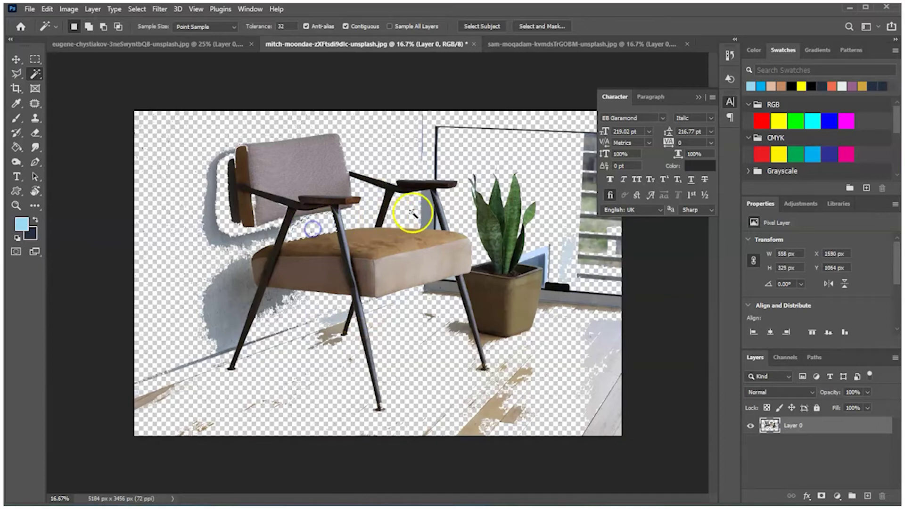
- Delete the potted plant's pot and its leaf clumps
{"action": "left_click", "coordinate": [499, 304]}
{"action": "key", "text": "Delete"}
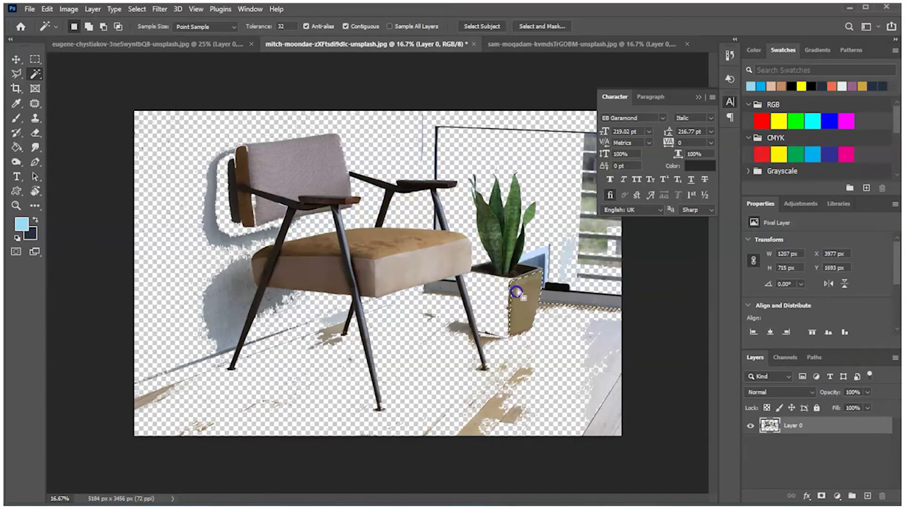
{"action": "left_click", "coordinate": [493, 202]}
{"action": "key", "text": "Delete"}
{"action": "left_click", "coordinate": [515, 192]}
{"action": "key", "text": "Delete"}
{"action": "left_click", "coordinate": [521, 255]}
{"action": "key", "text": "Delete"}
- Delete the remaining lower-right floor bits and the wall shadows left of the chair and backrest
{"action": "left_click", "coordinate": [580, 359]}
{"action": "key", "text": "Delete"}
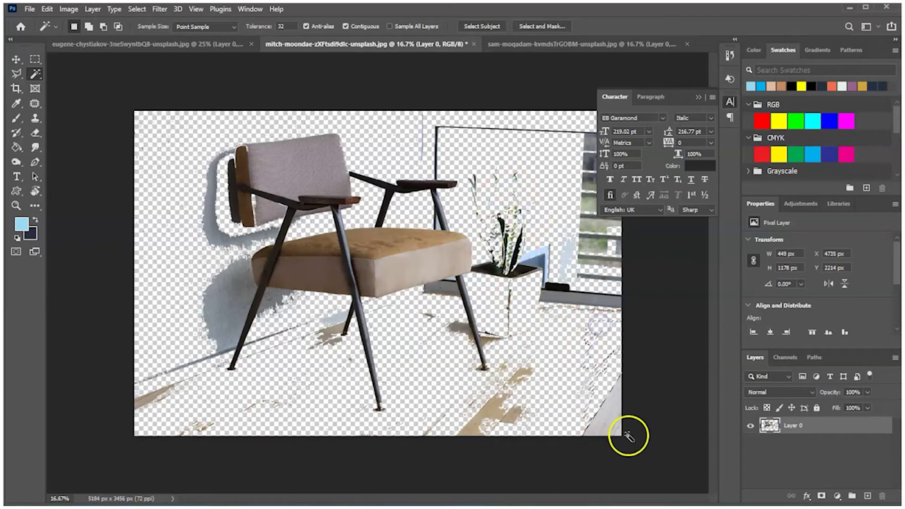
{"action": "left_click", "coordinate": [610, 416]}
{"action": "key", "text": "Delete"}
{"action": "left_click", "coordinate": [476, 420]}
{"action": "left_click", "coordinate": [226, 295]}
{"action": "left_click", "coordinate": [253, 320]}
{"action": "key", "text": "Delete"}
{"action": "left_click", "coordinate": [218, 210]}
{"action": "key", "text": "Delete"}
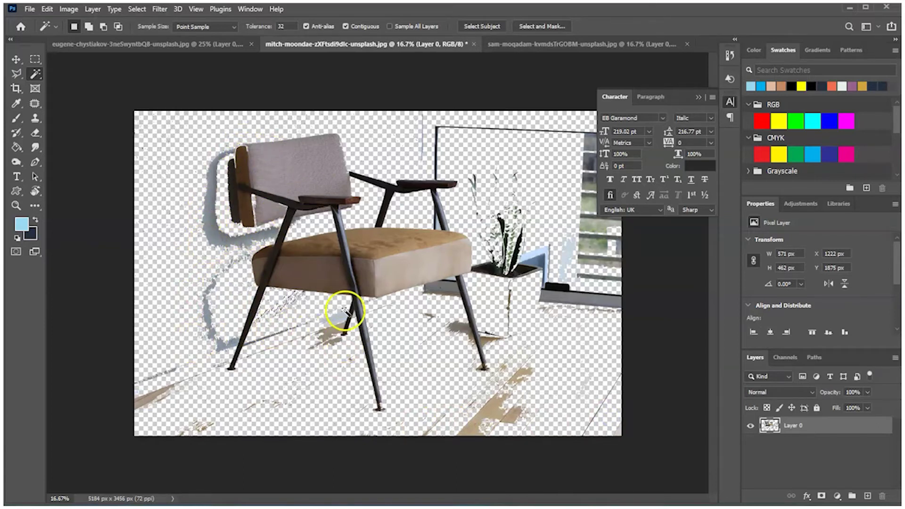
- With a 97 px Eraser and no selection, erase the shadow left of the backrest
{"action": "key", "text": "e"}
{"action": "left_click", "coordinate": [87, 29]}
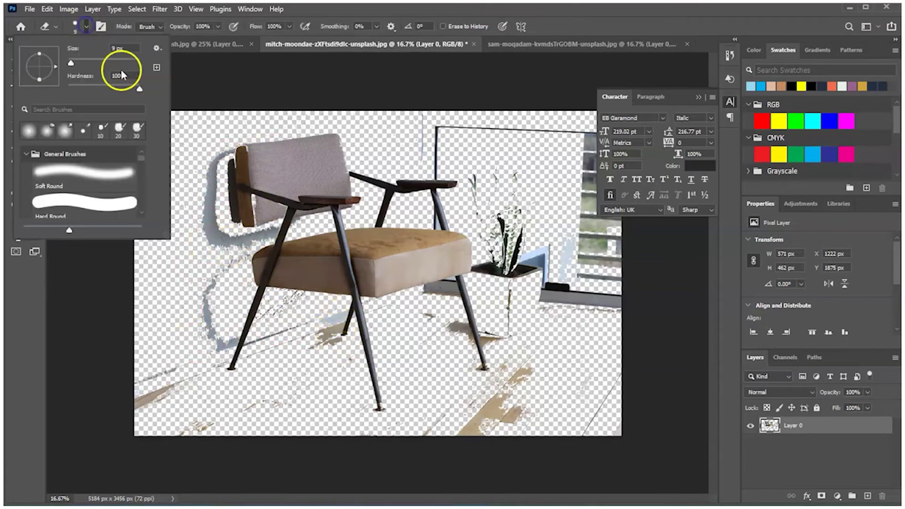
{"action": "left_click_drag", "start_coordinate": [91, 66], "coordinate": [106, 66]}
{"action": "left_click", "coordinate": [210, 198]}
{"action": "key", "text": "ctrl+z"}
{"action": "mouse_move", "coordinate": [150, 238]}
{"action": "left_mouse_down"}
{"action": "mouse_move", "coordinate": [219, 244]}
{"action": "mouse_move", "coordinate": [207, 183]}
{"action": "mouse_move", "coordinate": [216, 208]}
{"action": "left_mouse_up"}
- Enlarge the Eraser to 369 px and brush away the rest of the grey shadow
{"action": "left_click", "coordinate": [87, 27]}
{"action": "left_click_drag", "start_coordinate": [102, 64], "coordinate": [127, 62]}
{"action": "left_click", "coordinate": [206, 243]}
{"action": "left_click", "coordinate": [87, 27]}
{"action": "left_click", "coordinate": [220, 248]}
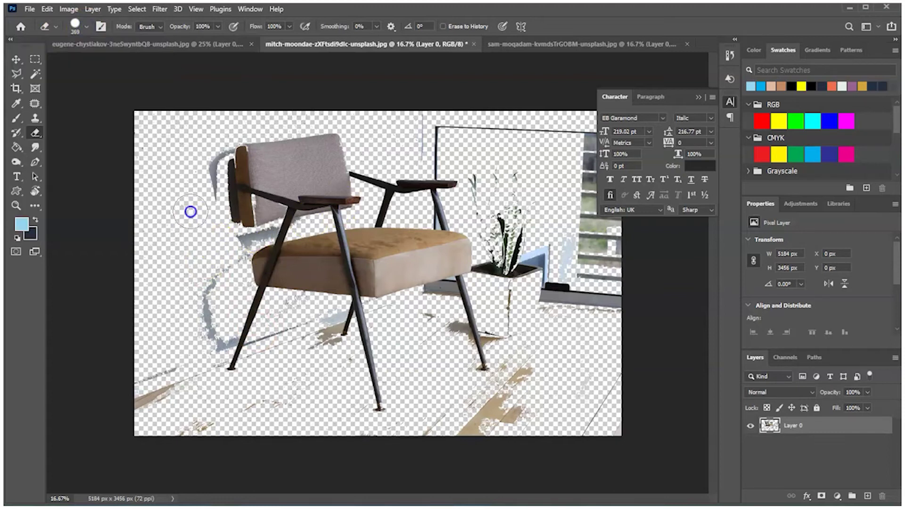
{"action": "mouse_move", "coordinate": [190, 208]}
{"action": "left_mouse_down"}
{"action": "mouse_move", "coordinate": [199, 165]}
{"action": "mouse_move", "coordinate": [216, 152]}
{"action": "mouse_move", "coordinate": [214, 237]}
{"action": "mouse_move", "coordinate": [203, 268]}
{"action": "mouse_move", "coordinate": [232, 247]}
{"action": "mouse_move", "coordinate": [191, 380]}
{"action": "mouse_move", "coordinate": [221, 322]}
{"action": "mouse_move", "coordinate": [180, 388]}
{"action": "mouse_move", "coordinate": [114, 429]}
{"action": "mouse_move", "coordinate": [174, 377]}
{"action": "mouse_move", "coordinate": [123, 381]}
{"action": "mouse_move", "coordinate": [214, 438]}
{"action": "mouse_move", "coordinate": [274, 380]}
{"action": "mouse_move", "coordinate": [298, 342]}
{"action": "mouse_move", "coordinate": [274, 355]}
{"action": "mouse_move", "coordinate": [269, 374]}
{"action": "mouse_move", "coordinate": [270, 358]}
{"action": "mouse_move", "coordinate": [320, 321]}
{"action": "mouse_move", "coordinate": [317, 352]}
{"action": "left_mouse_up"}
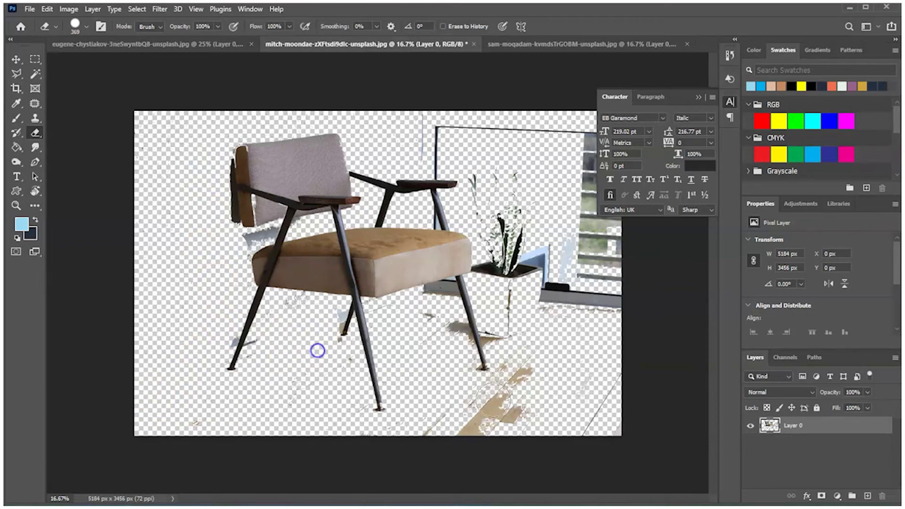
- On the sam-moqadam grey chair photo, Magic Wand-select the grey wall and add the floor areas
{"action": "left_click", "coordinate": [502, 48]}
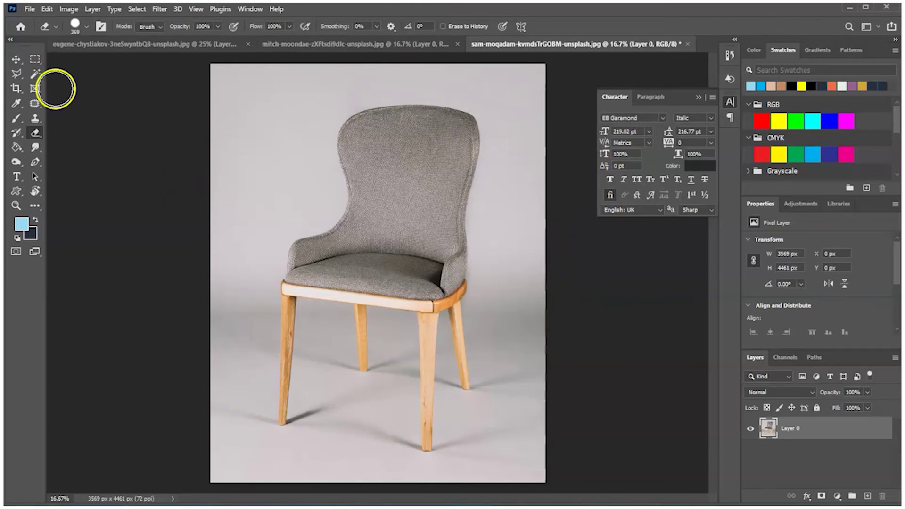
{"action": "left_click", "coordinate": [35, 74]}
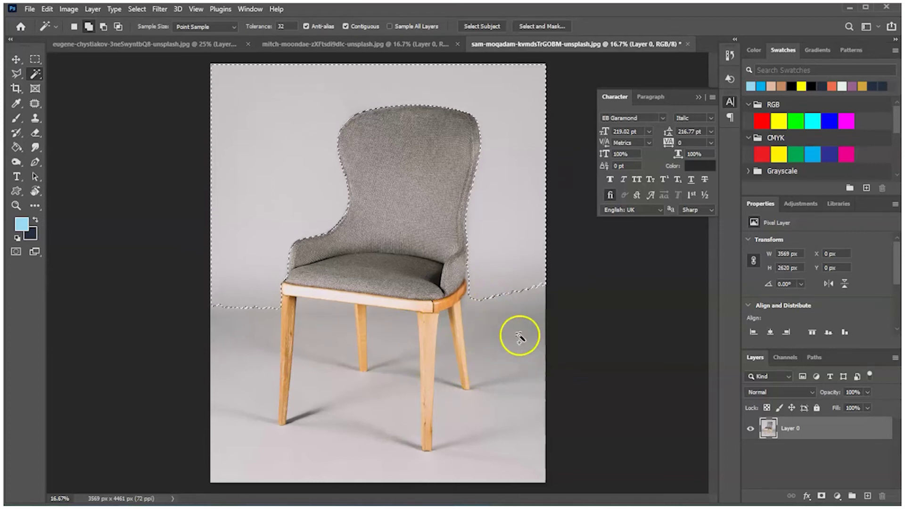
{"action": "left_click", "coordinate": [481, 323], "text": "shift"}
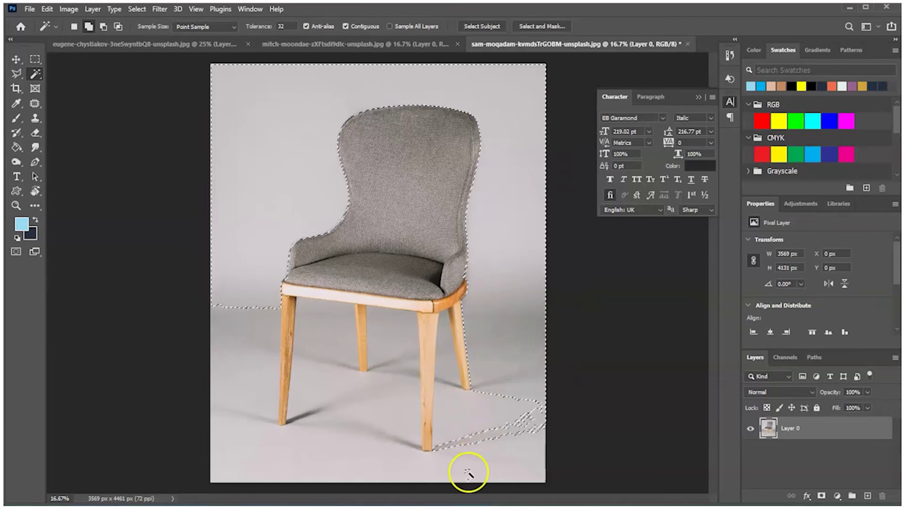
{"action": "left_click", "coordinate": [505, 473], "text": "shift"}
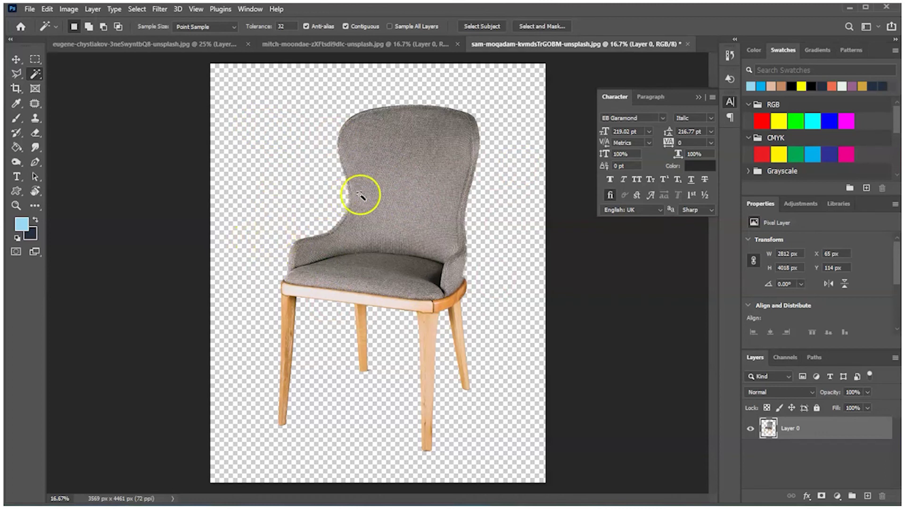
- Compare the stool, armchair and grey chair cut-outs, finishing on the grey chair photo
{"action": "left_click", "coordinate": [200, 45]}
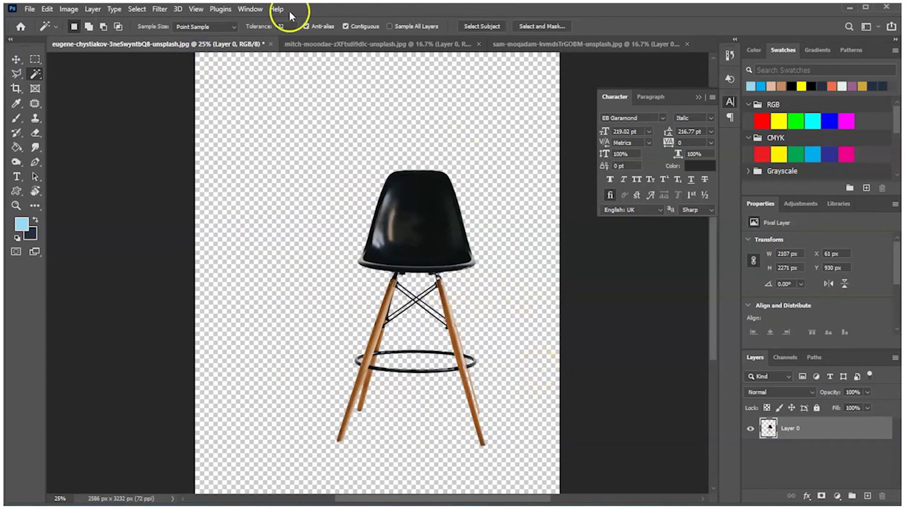
{"action": "left_click", "coordinate": [312, 45]}
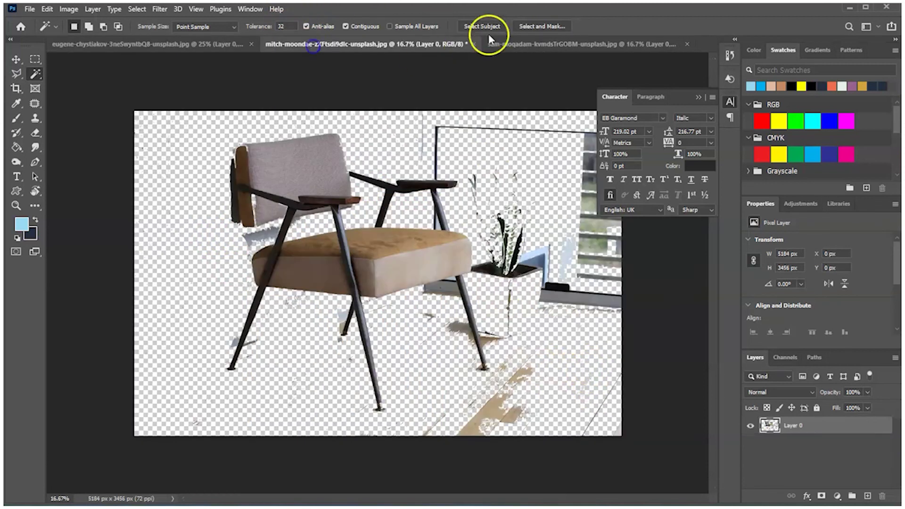
{"action": "left_click", "coordinate": [523, 46]}
{"action": "left_click", "coordinate": [405, 44]}
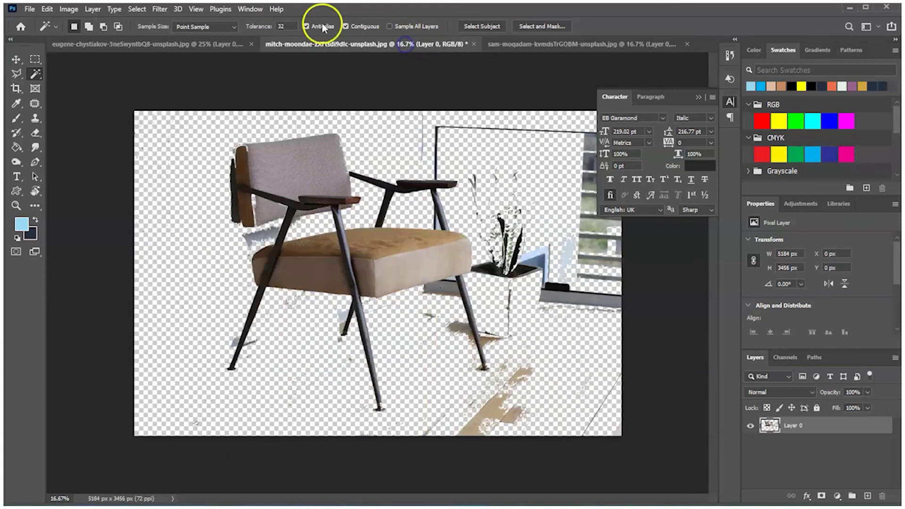
{"action": "left_click", "coordinate": [207, 46]}
{"action": "left_click", "coordinate": [328, 43]}
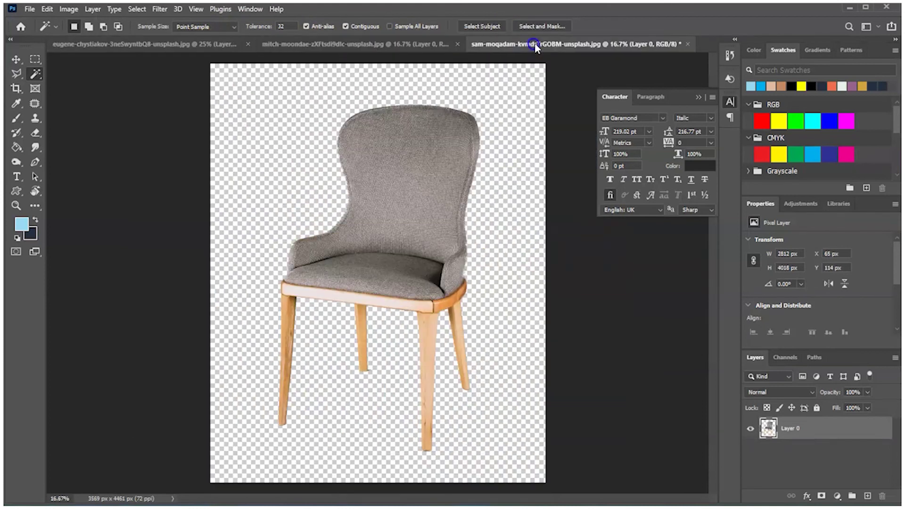